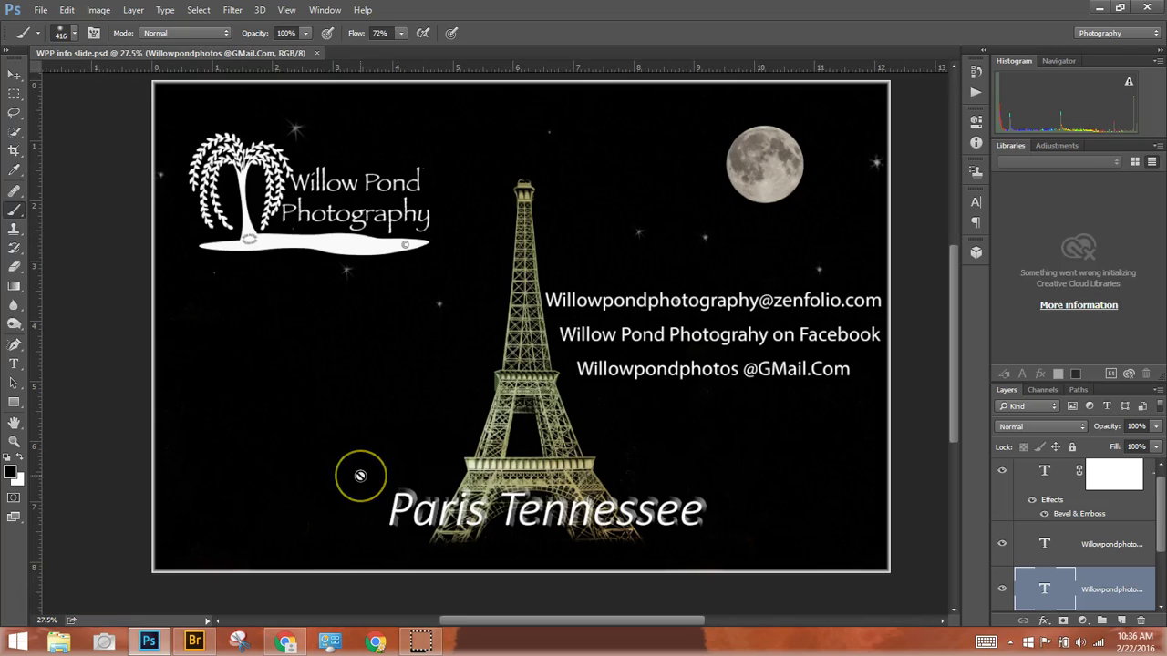
Step: In Adobe Bridge, browse to Pictures > Pic for Training > Layers to show the three citrus JPEGs
left_click(355, 465)
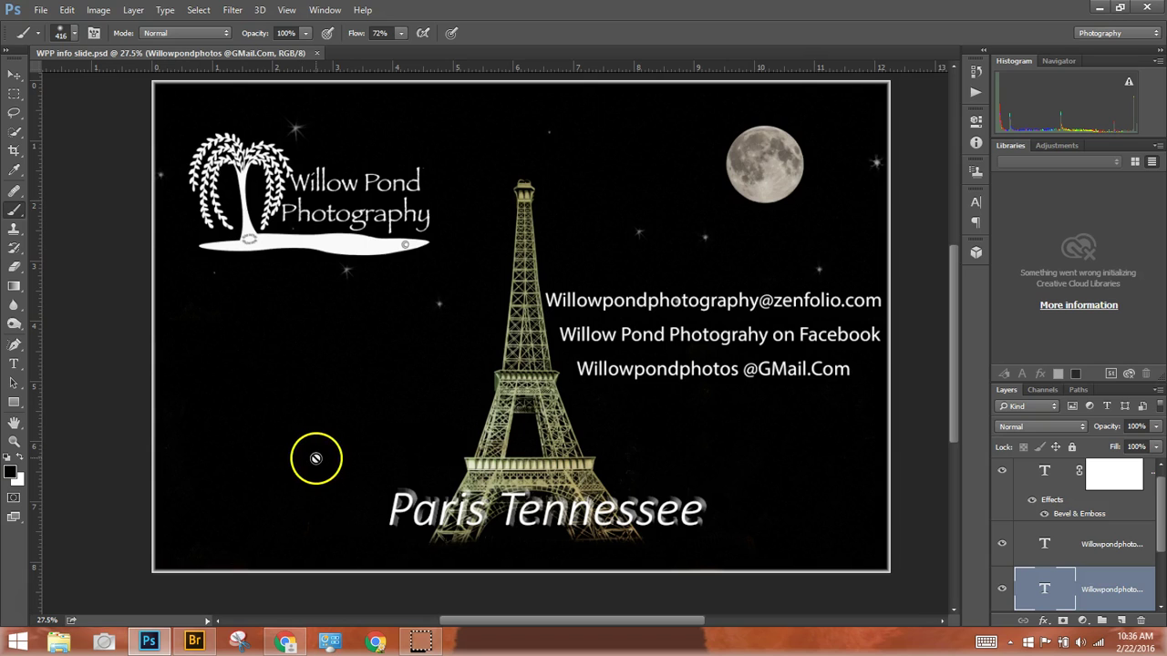
left_click(199, 641)
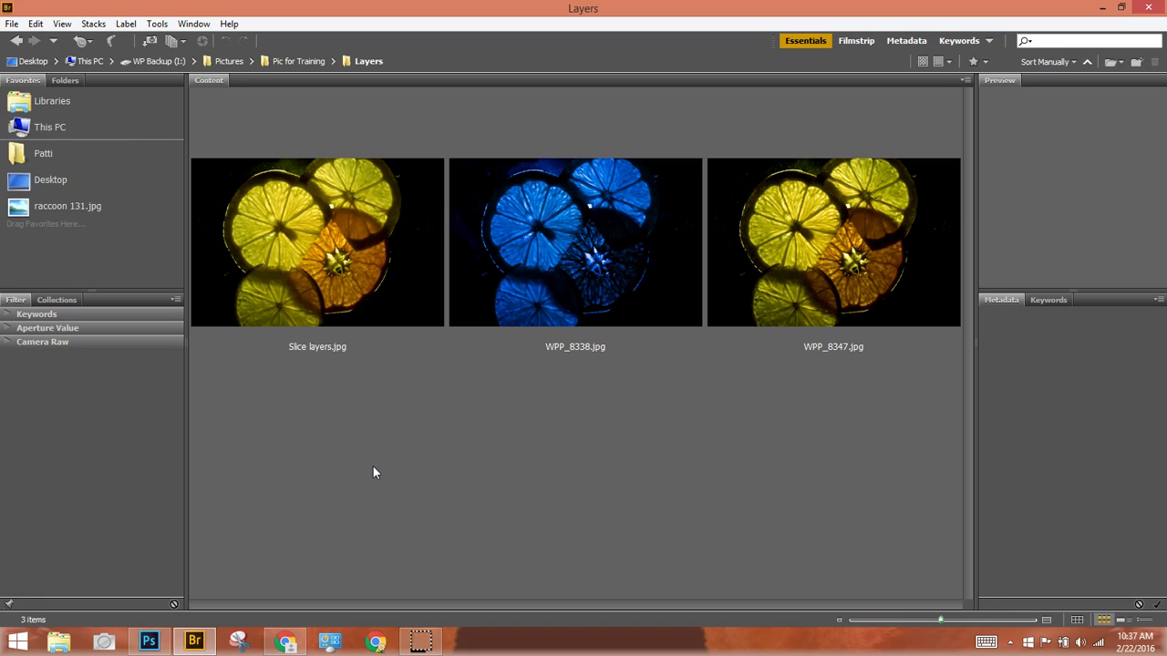
left_click(399, 434)
Step: Select Slice layers.jpg, WPP_8338.jpg and WPP_8347.jpg and load them as layers in one Photoshop document
left_click(353, 277)
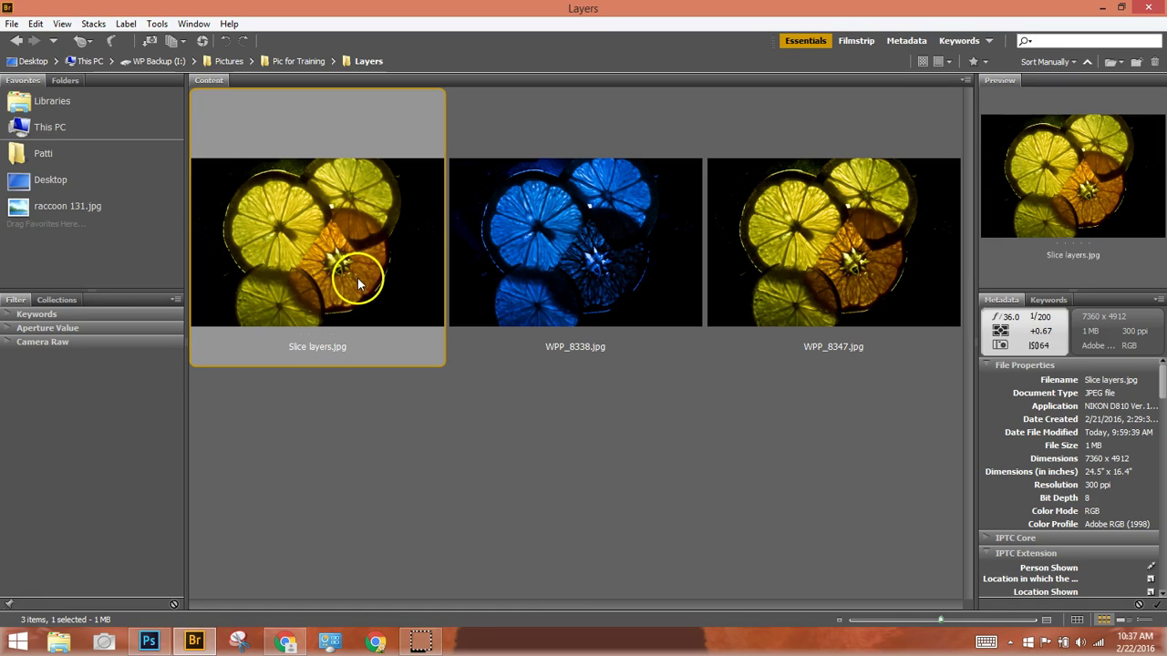
left_click(788, 265, "shift")
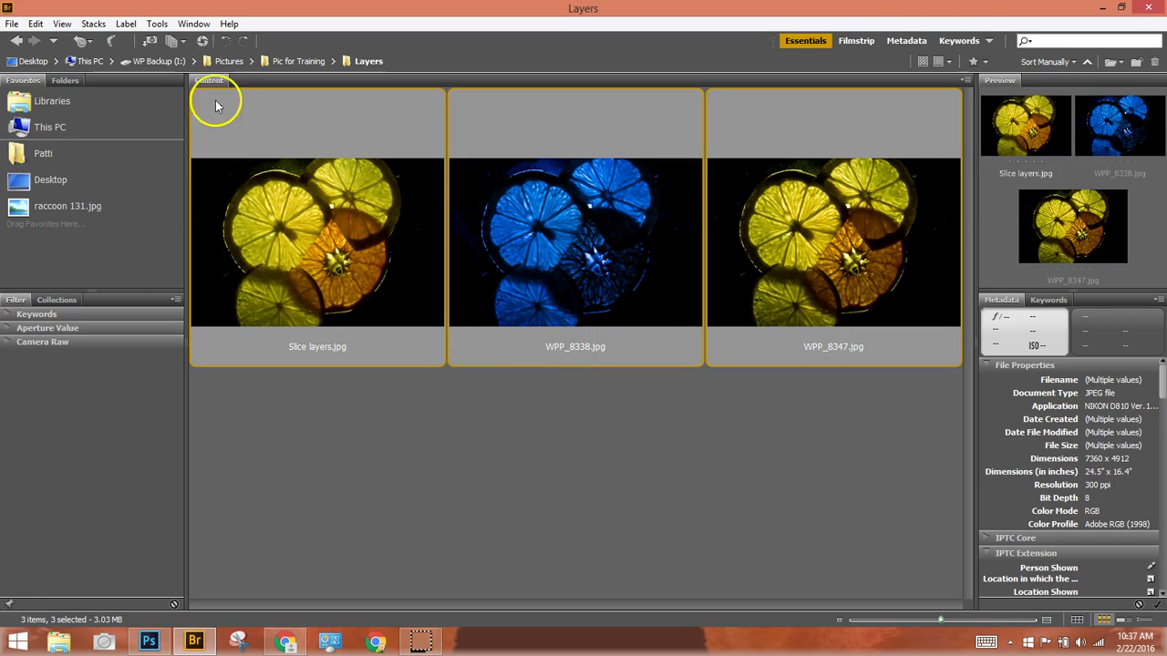
left_click(169, 27)
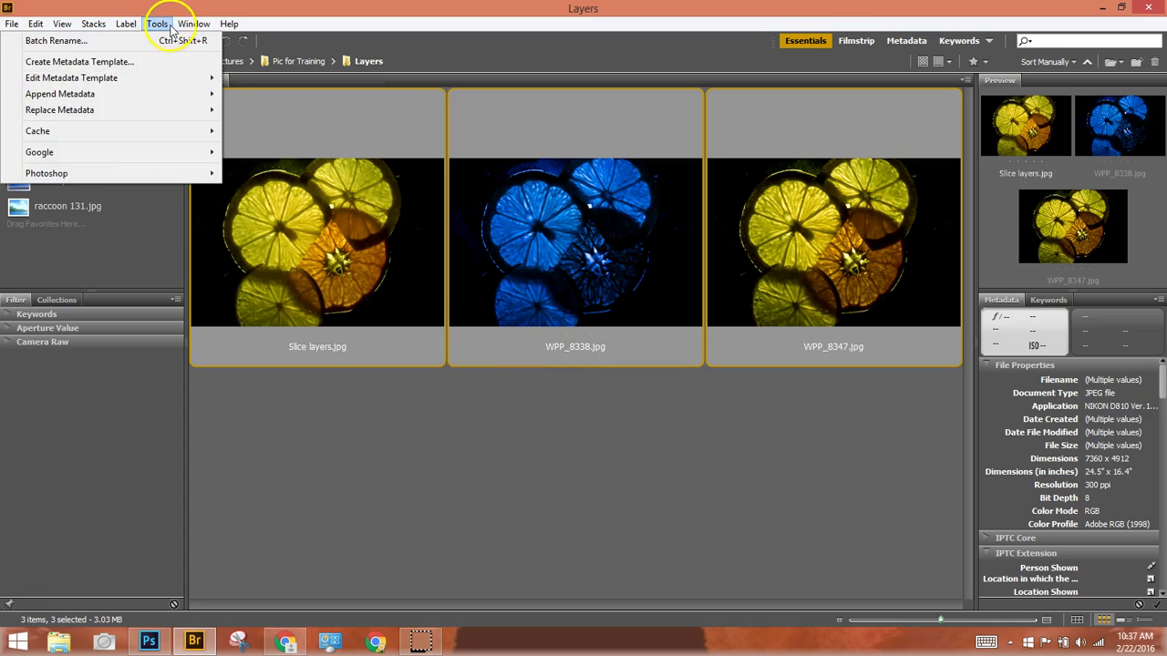
mouse_move(47, 173)
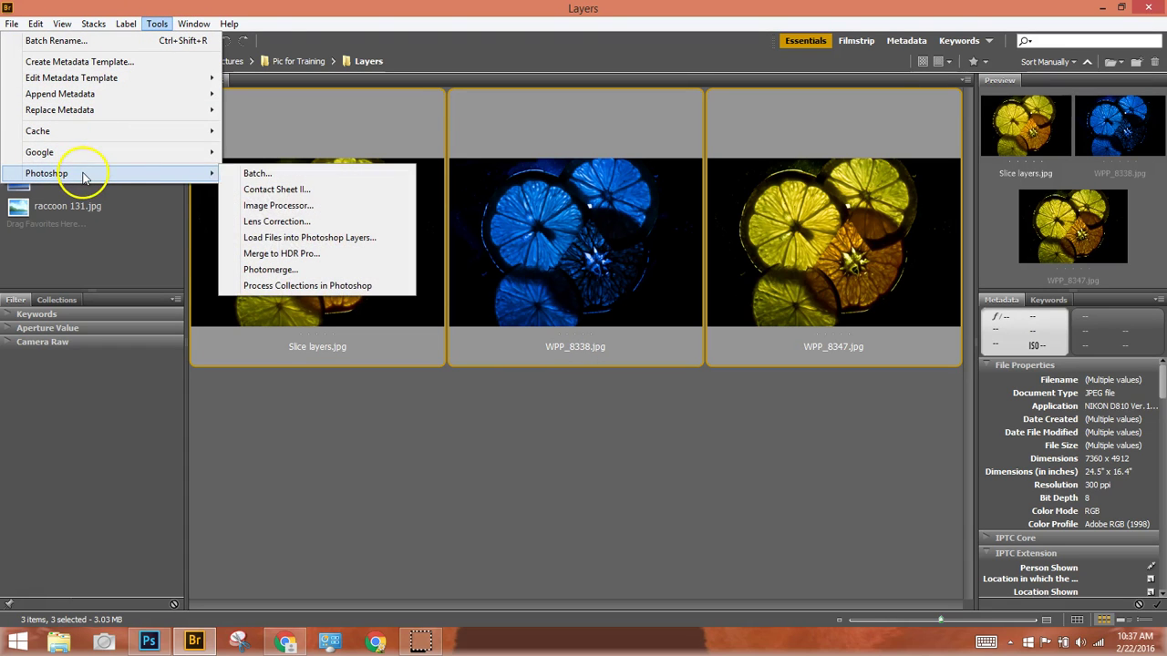
left_click(255, 238)
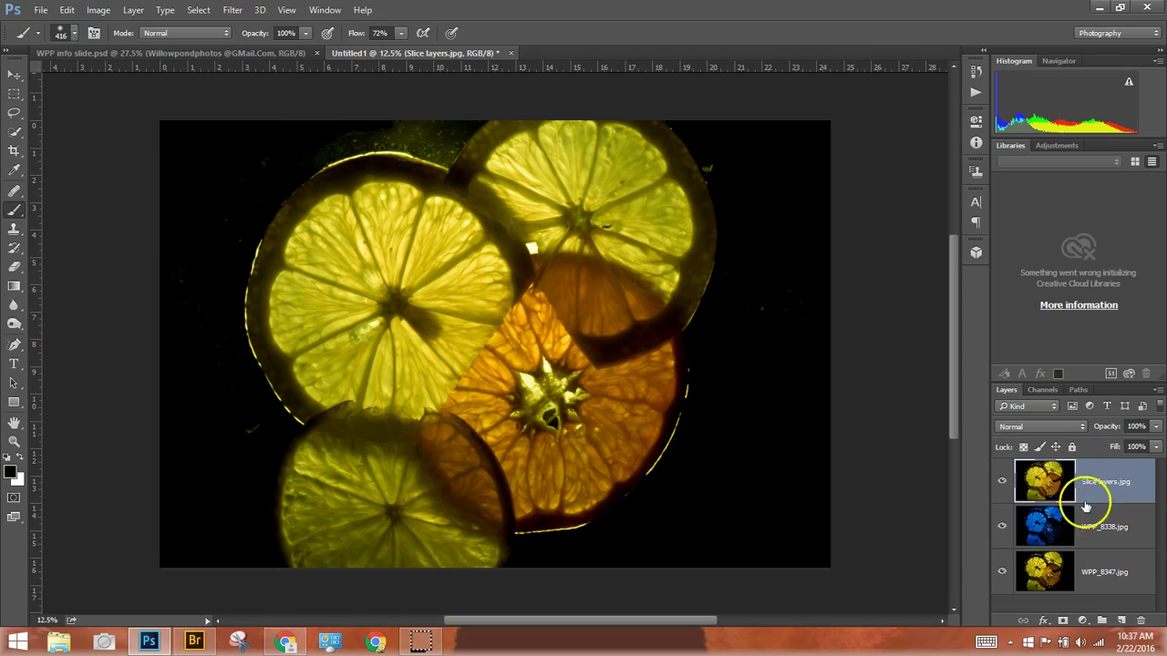
left_click(1042, 522)
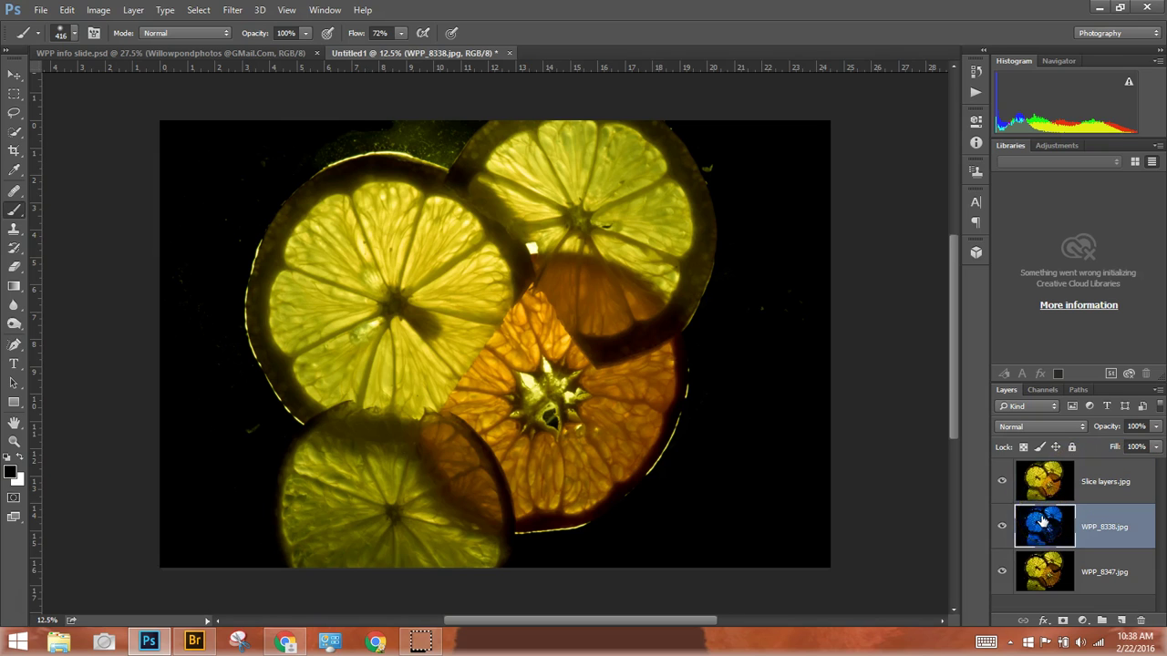
left_click(1002, 484)
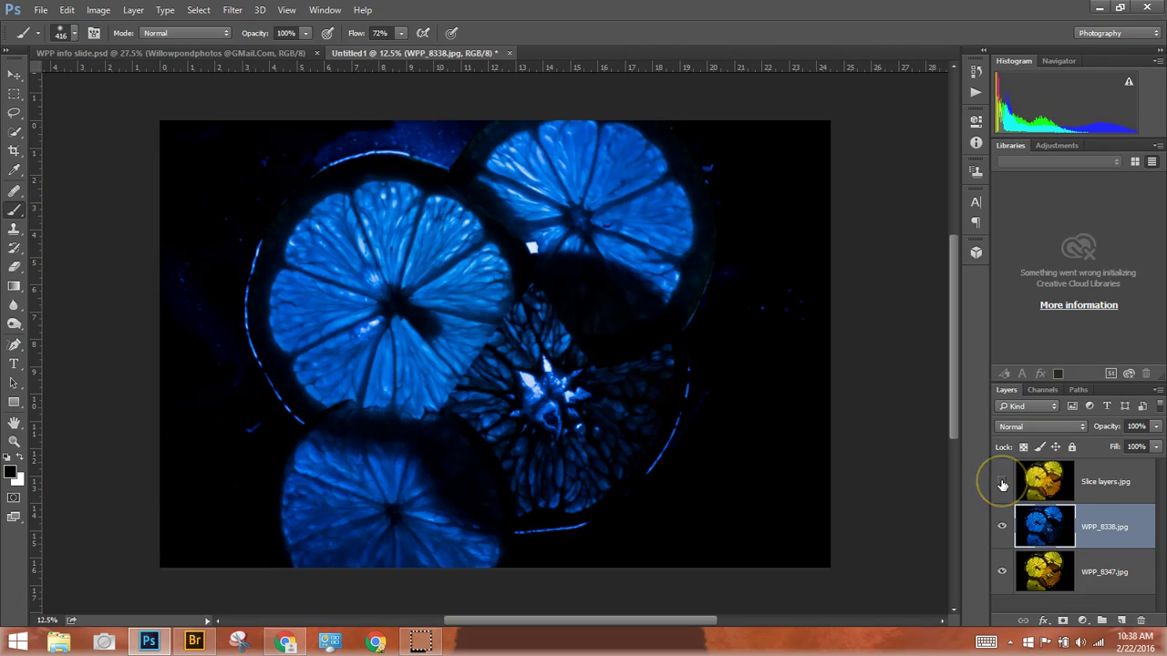
left_click(1002, 526)
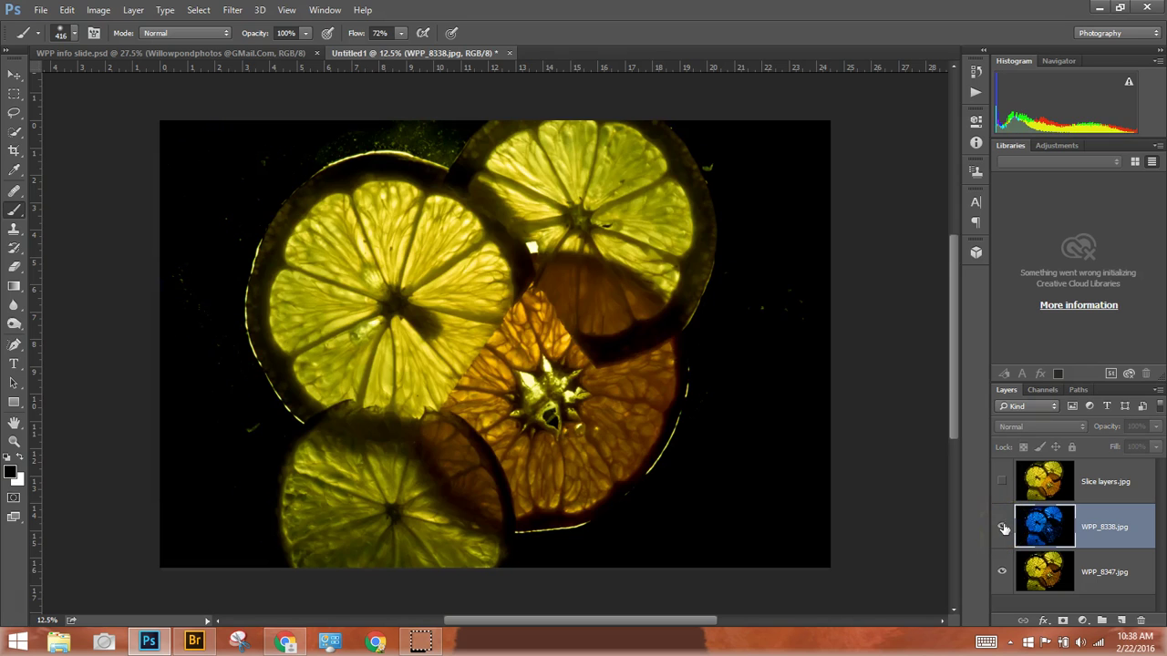
left_click(1002, 528)
left_click(1001, 481)
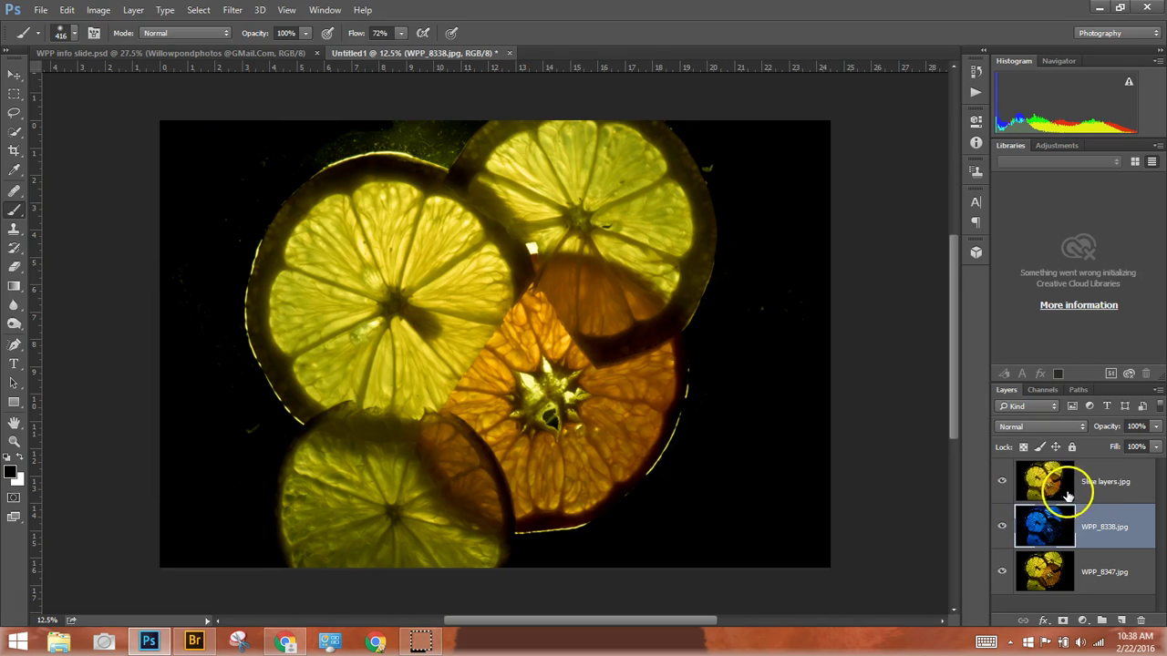
left_click(1098, 483)
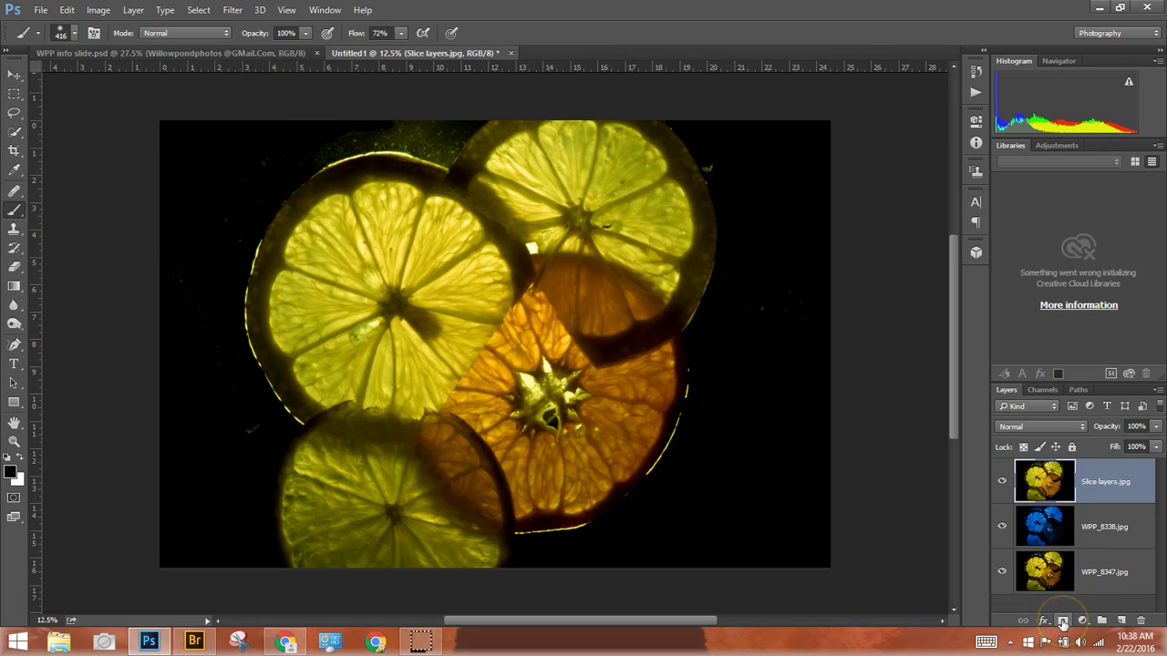
Step: Add white layer masks to Slice layers.jpg and WPP_8338.jpg, leaving WPP_8347.jpg unmasked
left_click(1062, 623)
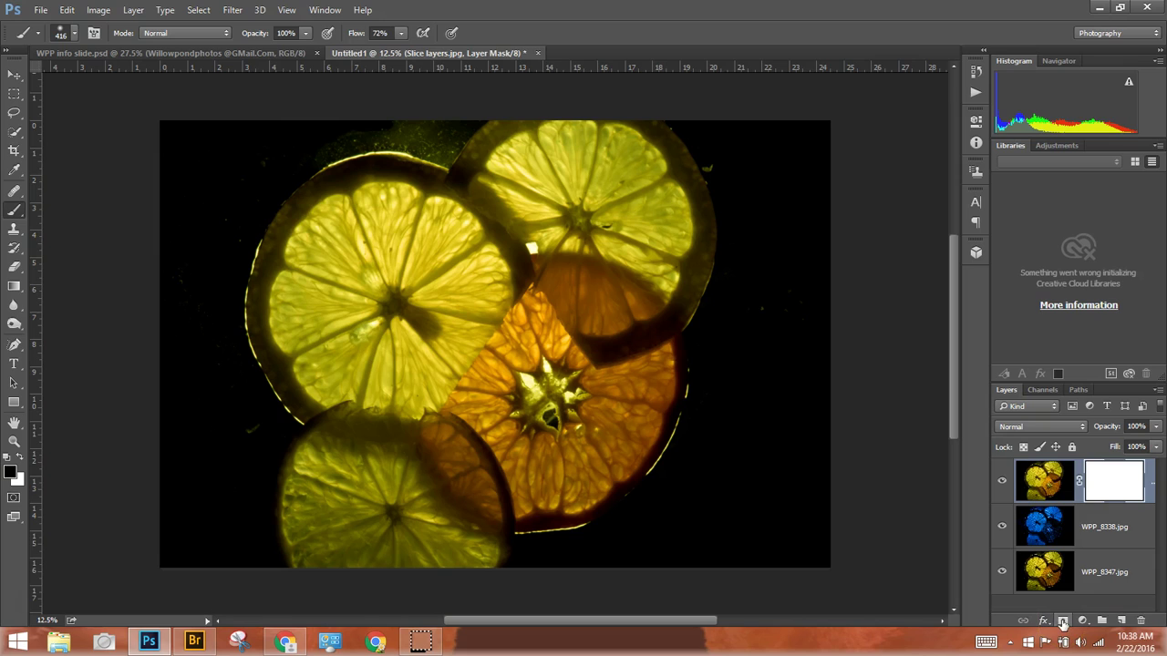
left_click(1105, 534)
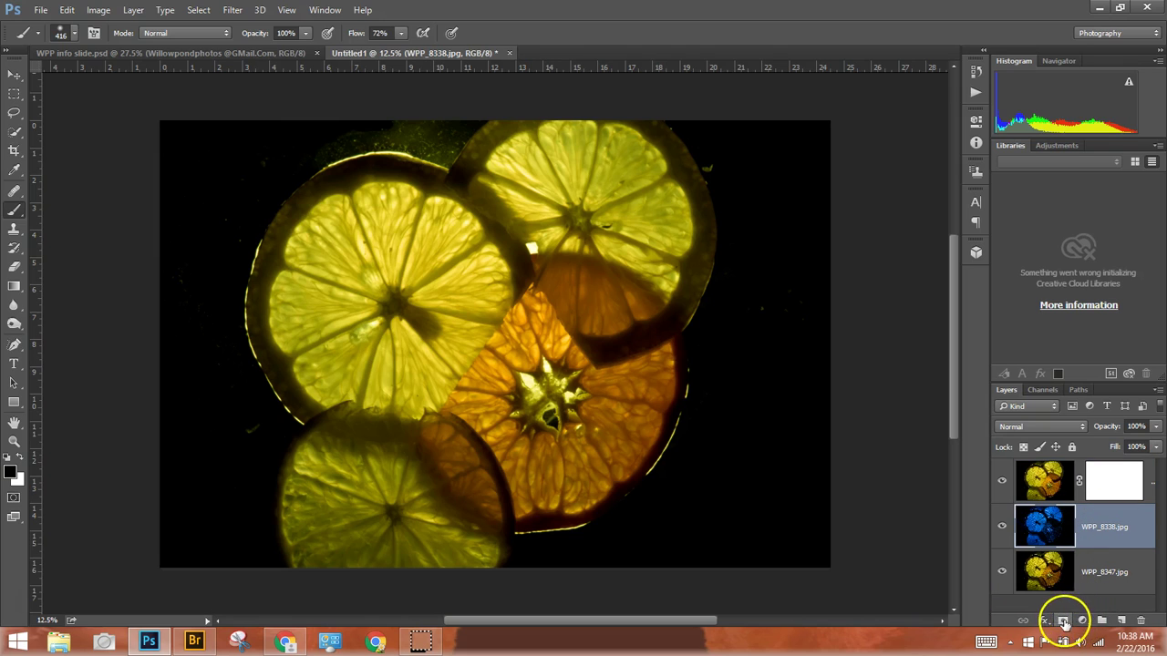
left_click(1063, 622)
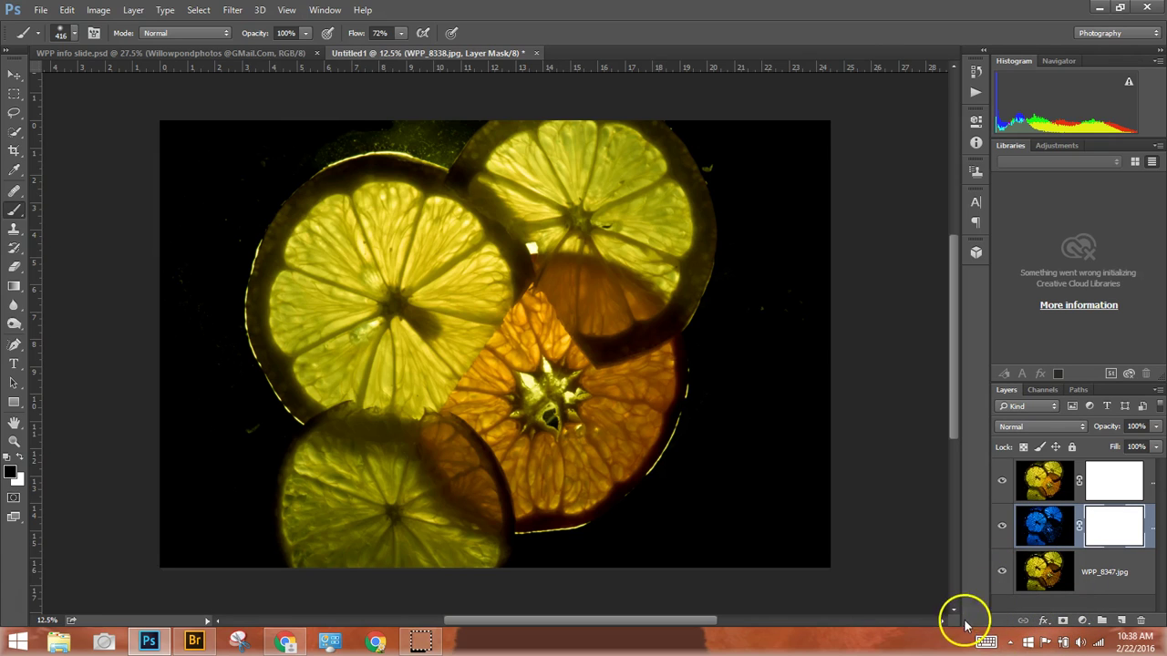
left_click(1103, 492)
mouse_move(1106, 495)
left_mouse_down()
mouse_move(1065, 487)
mouse_move(1077, 490)
mouse_move(1057, 570)
mouse_move(1004, 512)
left_mouse_up()
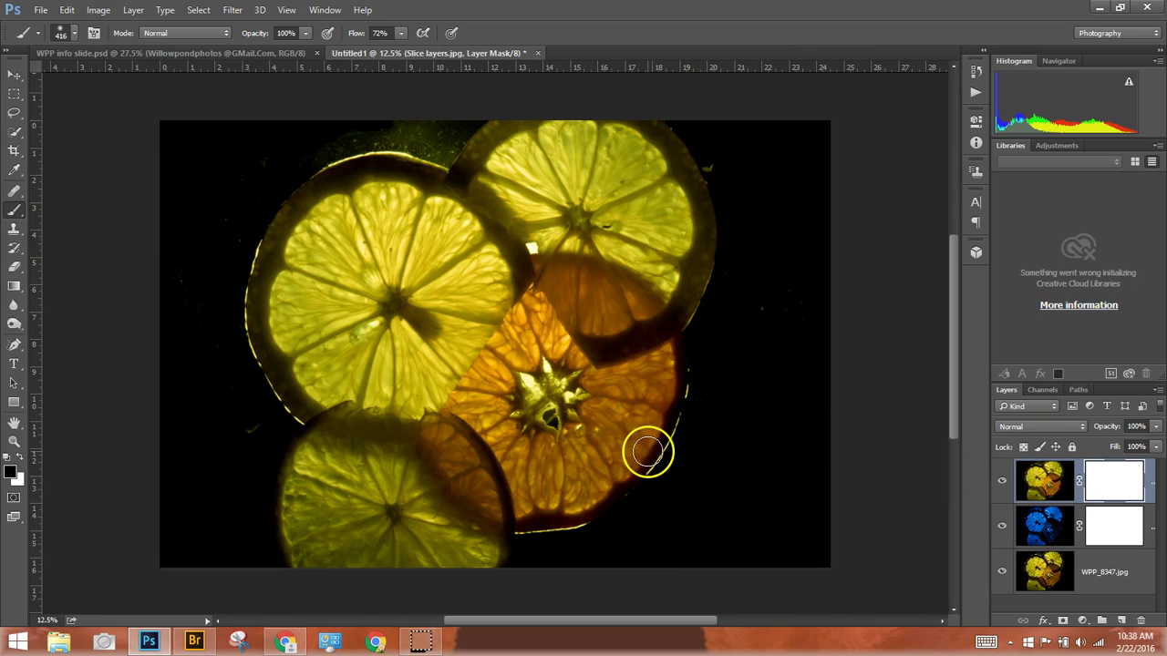
mouse_move(647, 453)
left_mouse_down()
mouse_move(674, 443)
mouse_move(665, 409)
left_mouse_up()
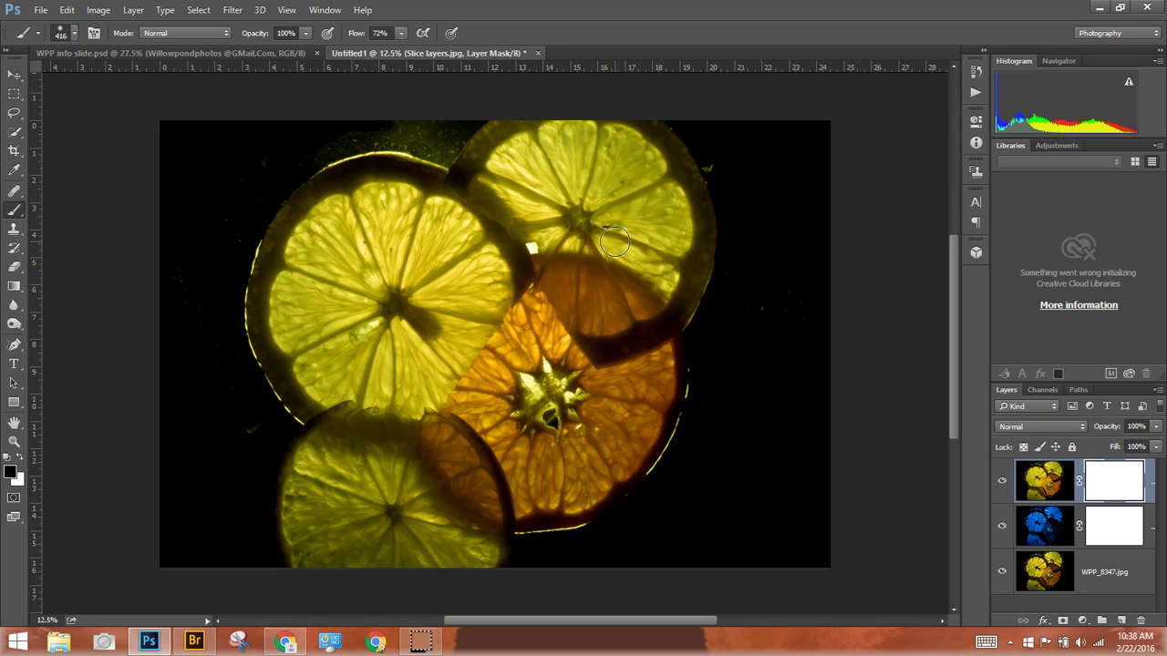
mouse_move(570, 395)
left_mouse_down()
mouse_move(552, 413)
mouse_move(601, 470)
mouse_move(572, 456)
mouse_move(786, 372)
left_mouse_up()
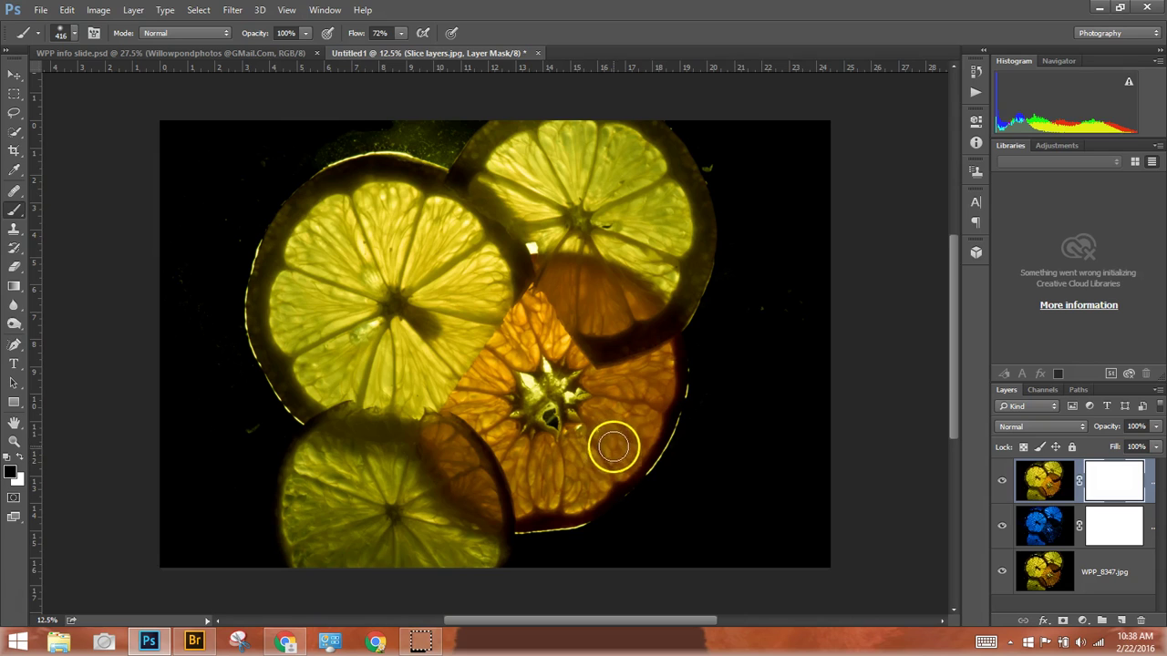
Step: With default black/white colours, paint black on the top layer's mask to reveal the upper-right slice in blue
left_click(1054, 476)
left_click(1100, 481)
left_click(1099, 480)
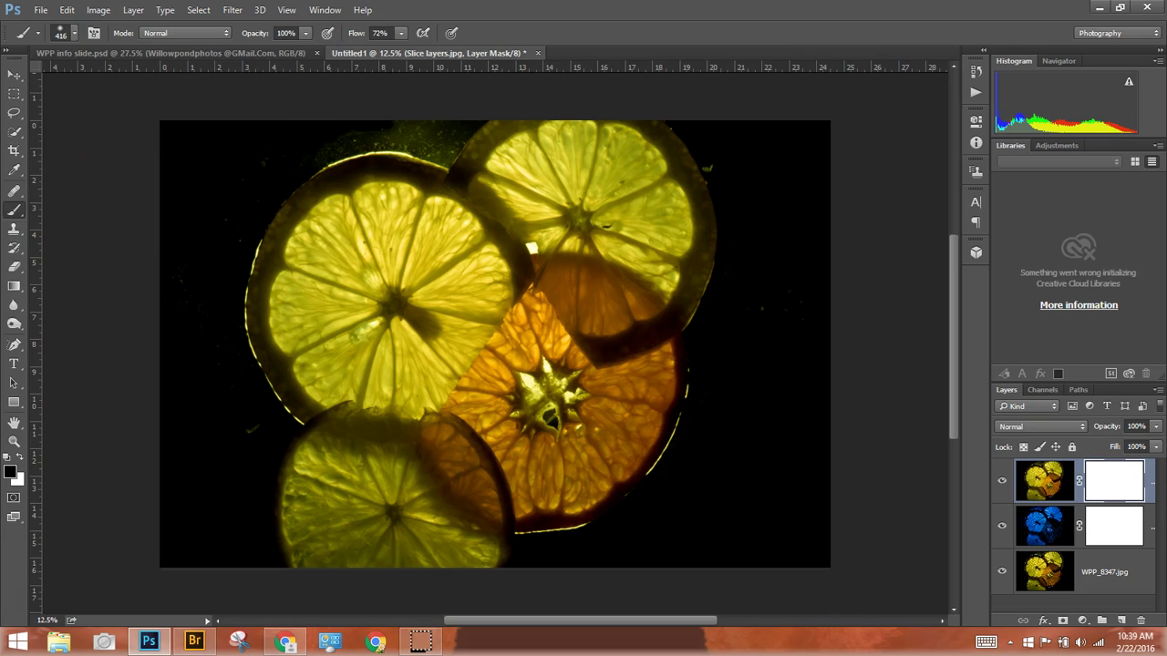
left_click(17, 478)
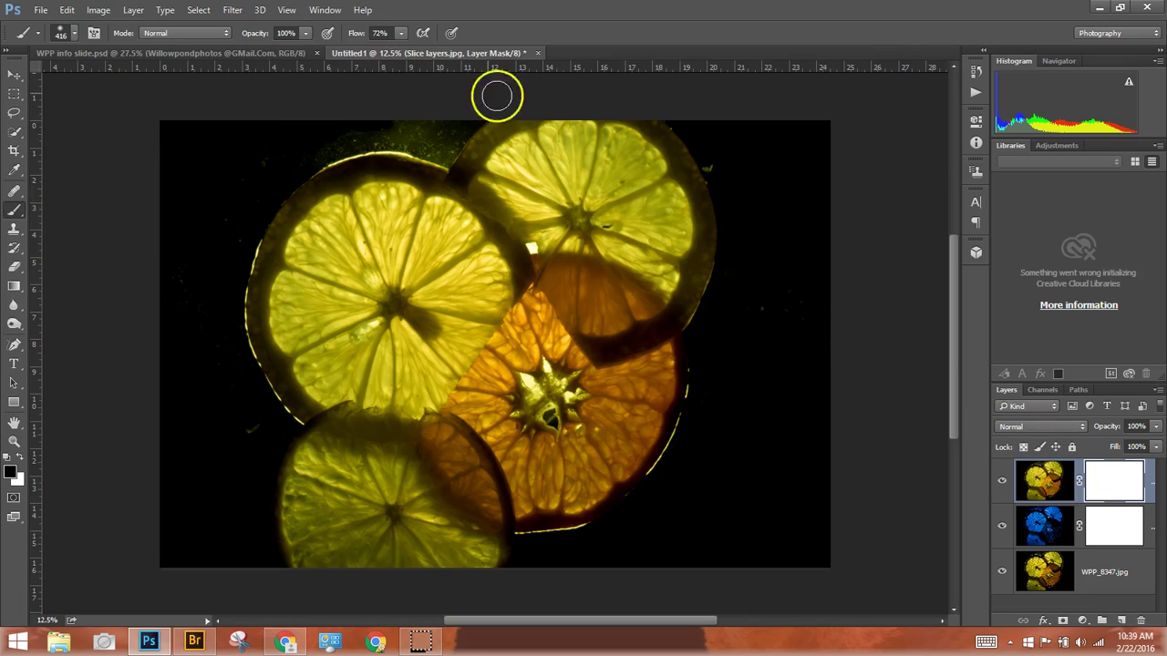
mouse_move(567, 130)
left_mouse_down()
mouse_move(575, 172)
mouse_move(545, 153)
mouse_move(489, 187)
mouse_move(516, 195)
mouse_move(550, 246)
mouse_move(502, 208)
mouse_move(540, 211)
mouse_move(539, 170)
mouse_move(583, 242)
mouse_move(584, 289)
mouse_move(557, 247)
mouse_move(583, 313)
mouse_move(541, 270)
mouse_move(589, 318)
mouse_move(638, 310)
mouse_move(610, 314)
left_mouse_up()
mouse_move(629, 313)
left_mouse_down()
mouse_move(674, 243)
mouse_move(674, 204)
mouse_move(679, 244)
mouse_move(666, 266)
mouse_move(669, 204)
mouse_move(654, 166)
mouse_move(623, 140)
mouse_move(596, 143)
mouse_move(611, 182)
mouse_move(630, 185)
mouse_move(640, 255)
mouse_move(612, 252)
mouse_move(614, 290)
mouse_move(571, 206)
mouse_move(604, 264)
mouse_move(601, 302)
mouse_move(641, 239)
mouse_move(644, 169)
mouse_move(602, 148)
mouse_move(615, 232)
mouse_move(653, 273)
mouse_move(593, 323)
mouse_move(611, 320)
mouse_move(545, 352)
left_mouse_up()
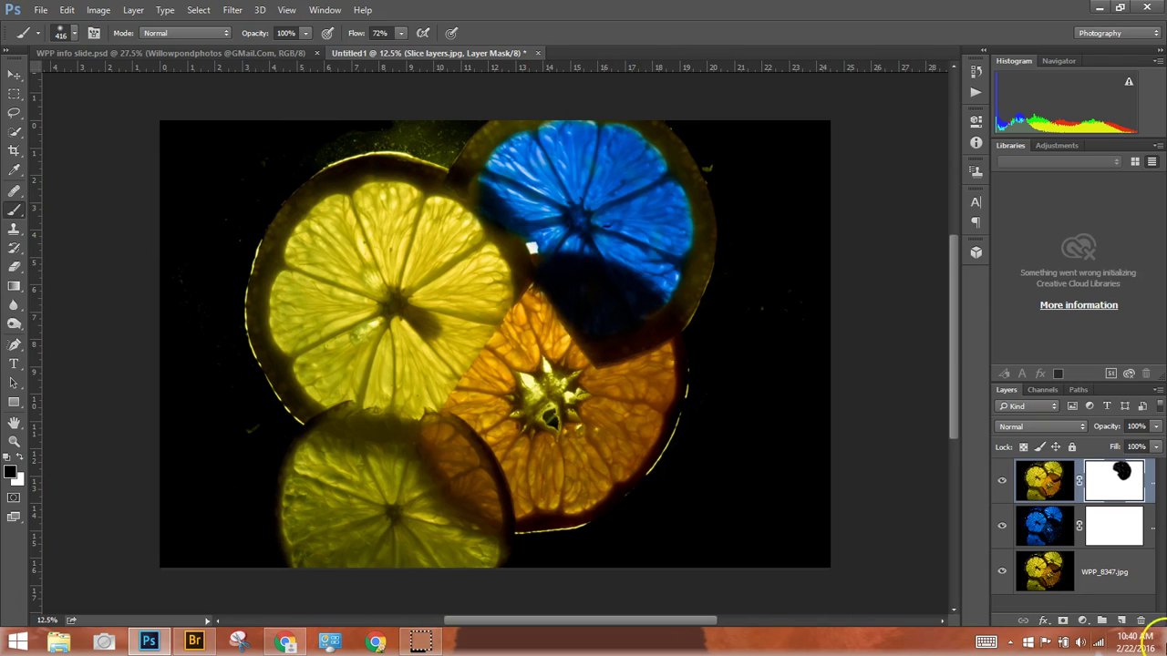
Step: Paint black on WPP_8338.jpg's mask to hide the blue layer's dark shadow over the orange slice
left_click(1107, 521)
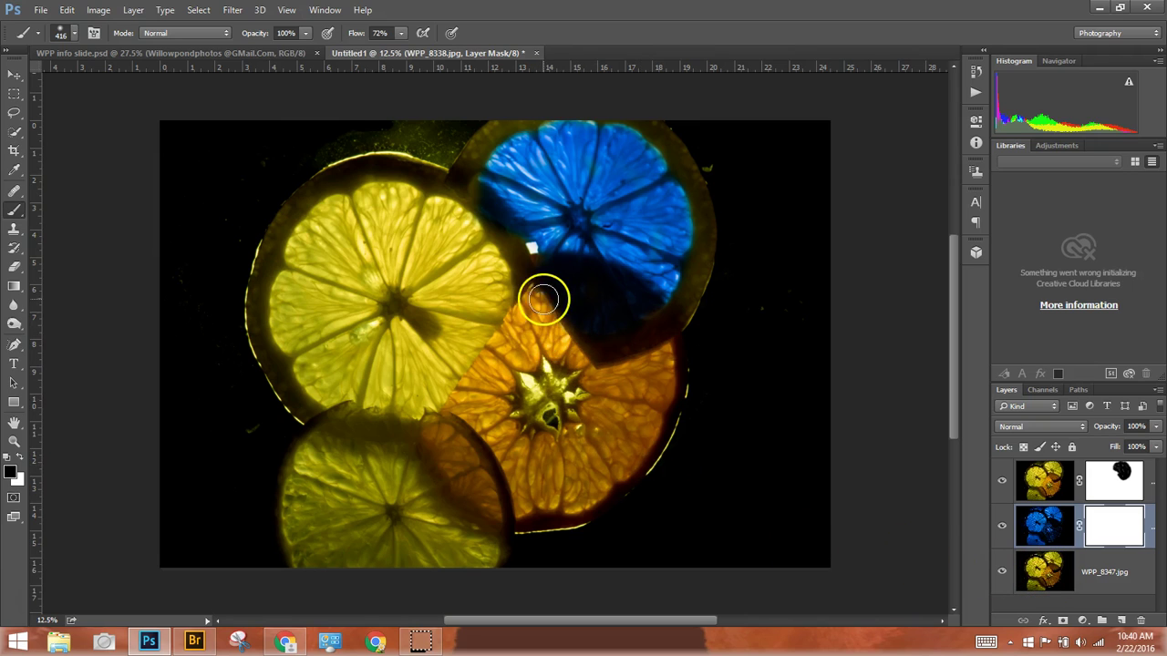
left_click_drag(533, 296, 566, 380)
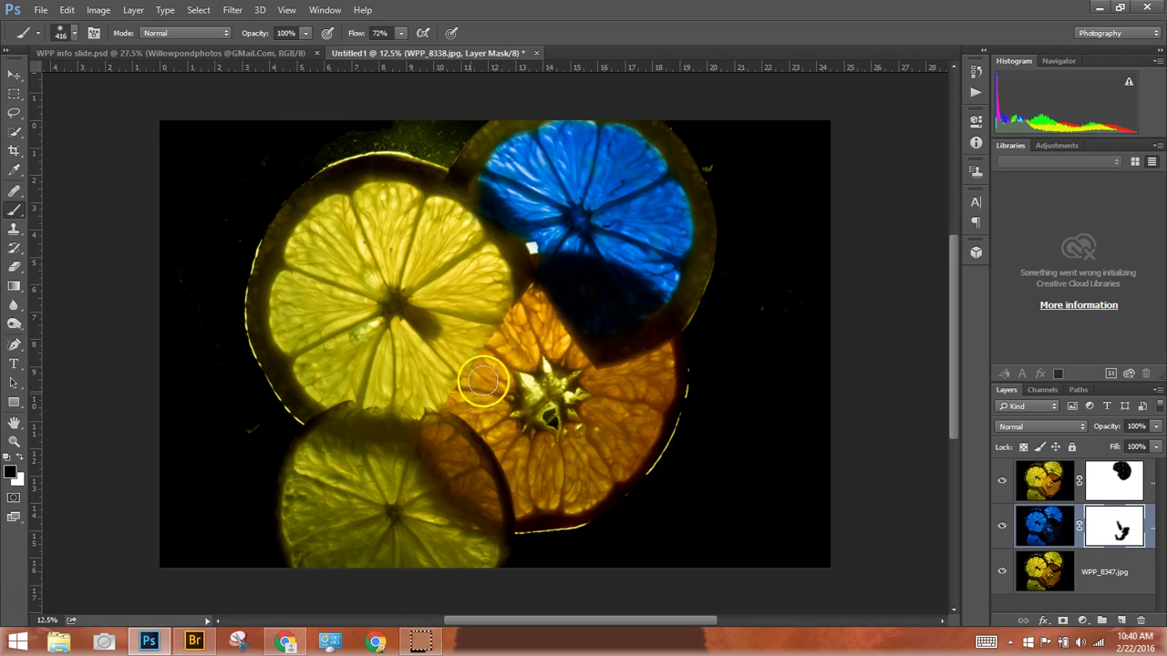
mouse_move(531, 326)
left_mouse_down()
mouse_move(550, 411)
mouse_move(539, 333)
mouse_move(592, 441)
left_mouse_up()
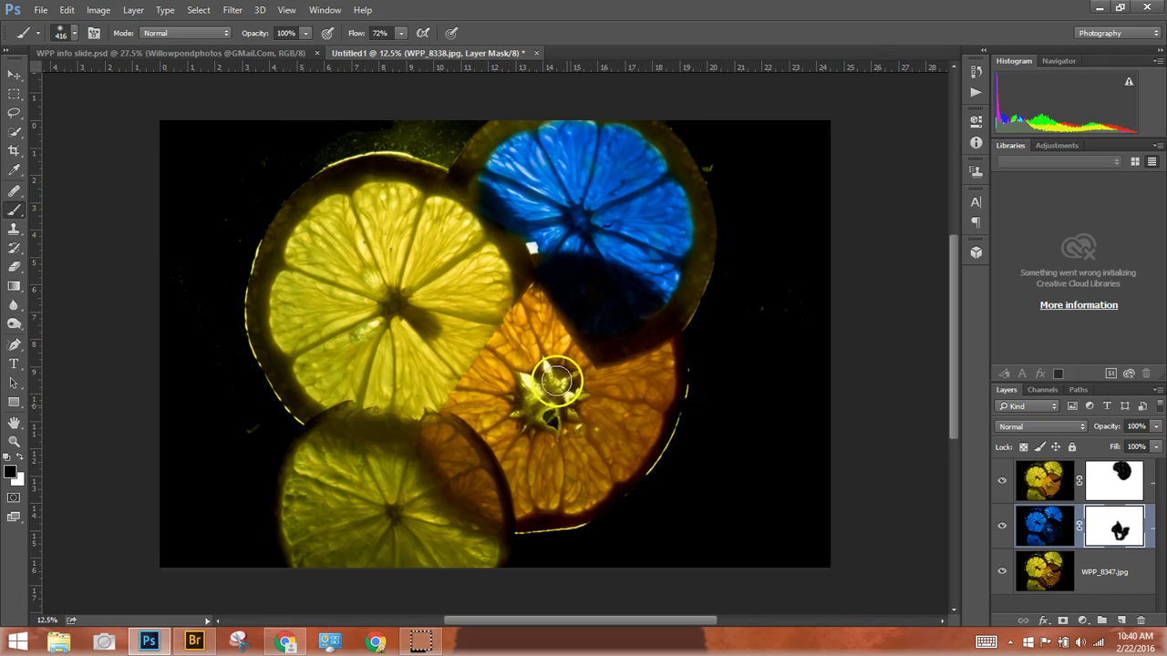
left_click_drag(555, 489, 540, 326)
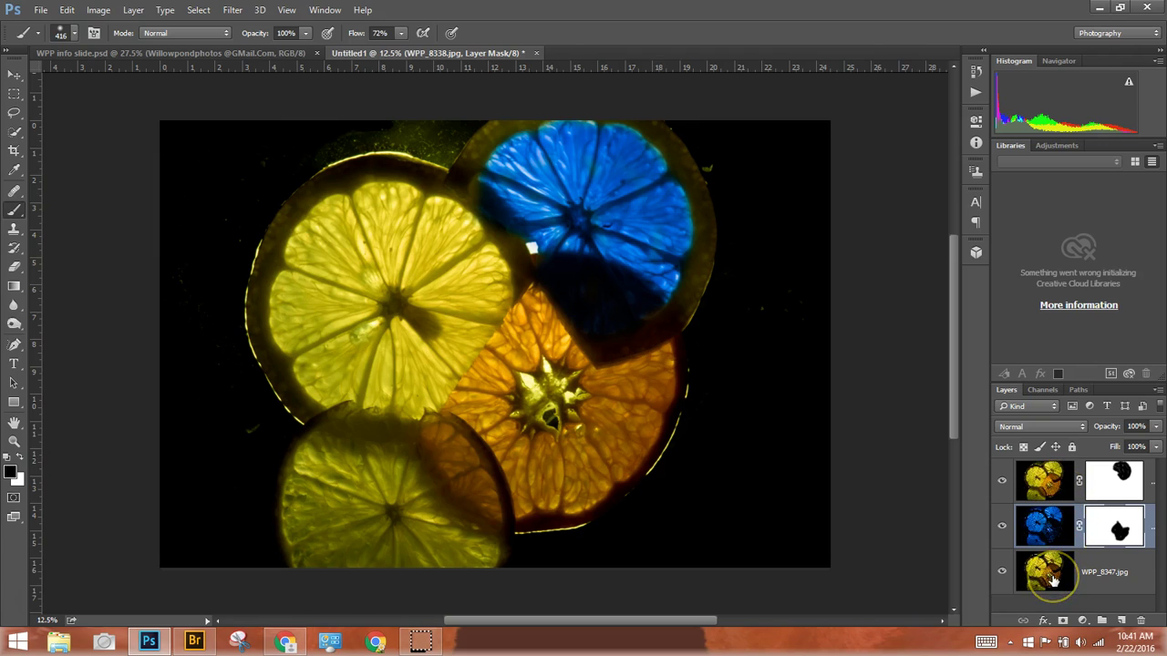
Step: Brush black on the top layer's mask across the orange slice and its centre star to brighten it
left_click(1104, 490)
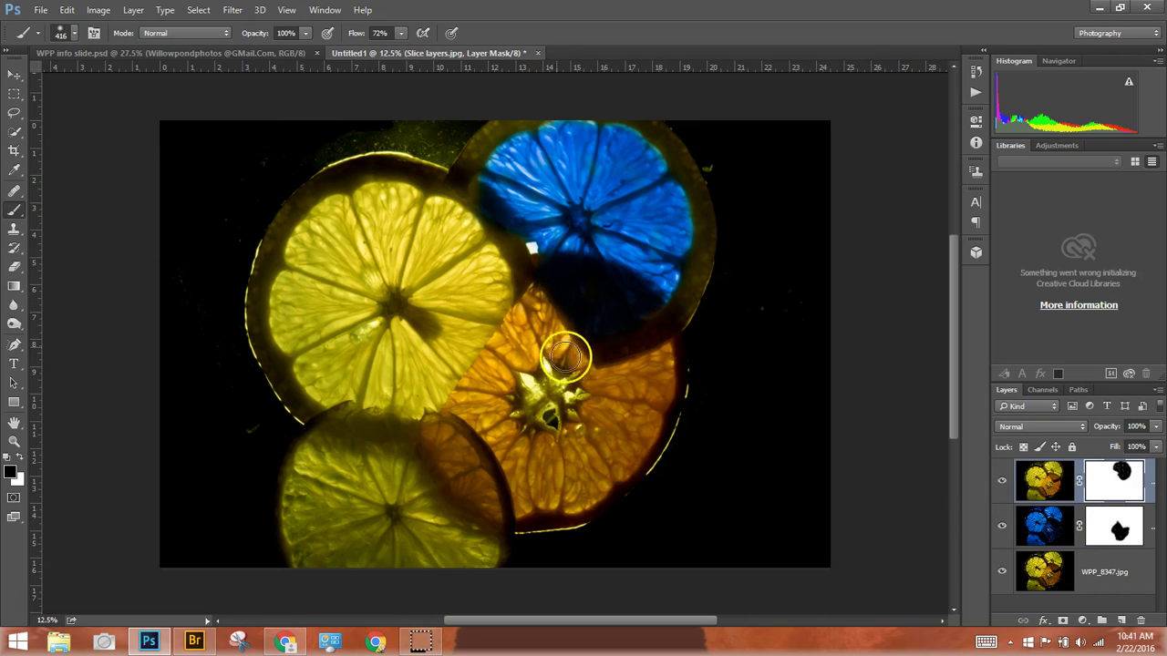
mouse_move(529, 330)
left_mouse_down()
mouse_move(464, 398)
mouse_move(487, 409)
mouse_move(534, 386)
mouse_move(520, 443)
mouse_move(506, 447)
left_mouse_up()
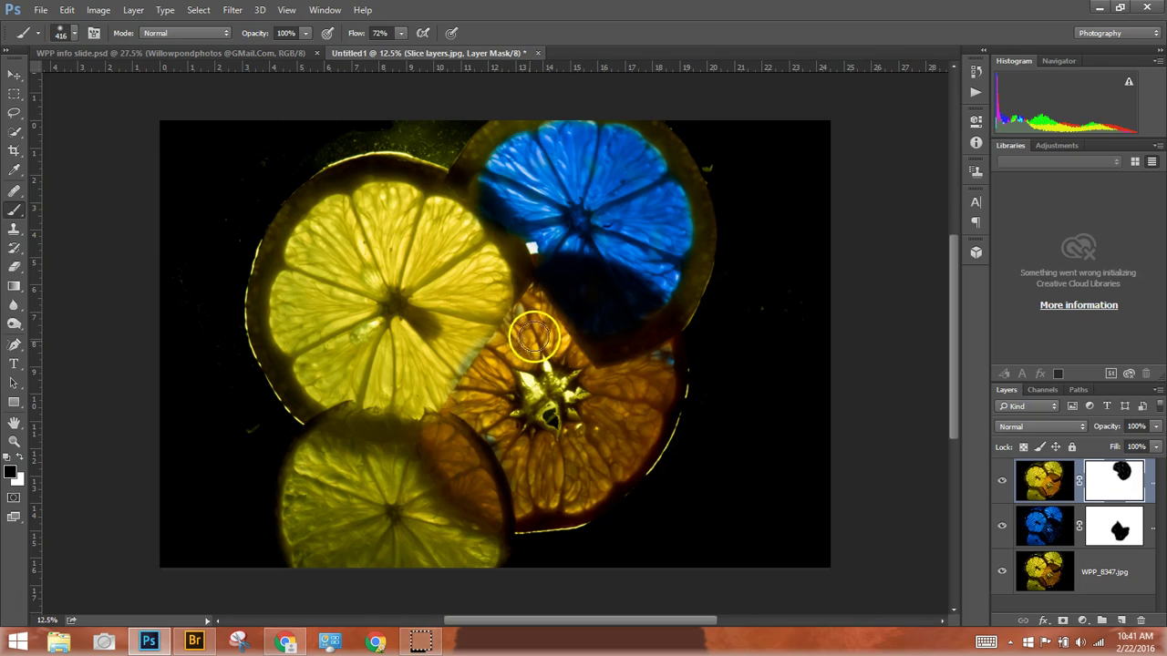
mouse_move(538, 313)
left_mouse_down()
mouse_move(486, 410)
mouse_move(599, 468)
left_mouse_up()
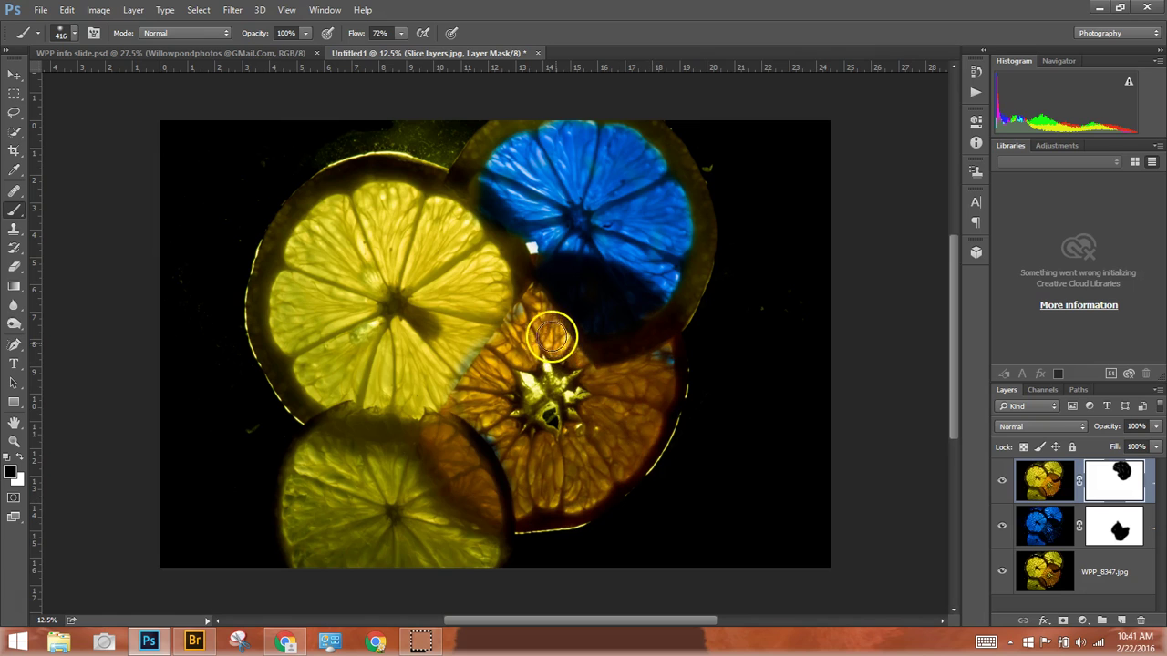
left_click_drag(552, 337, 527, 390)
mouse_move(531, 310)
left_mouse_down()
mouse_move(579, 444)
mouse_move(548, 477)
left_mouse_up()
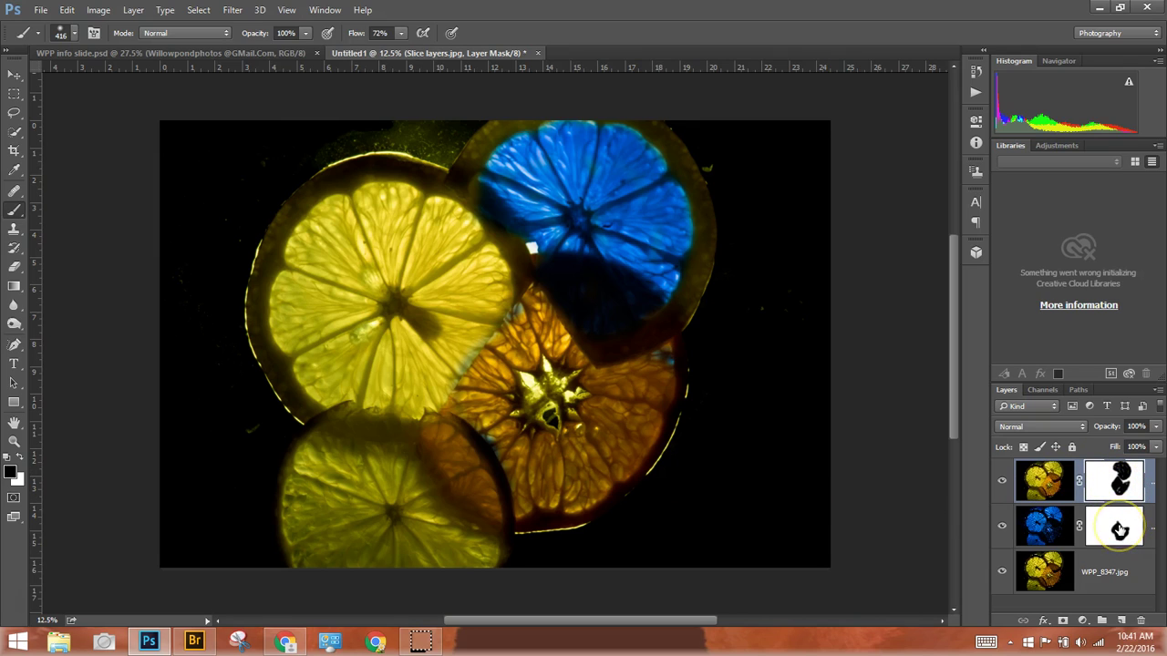
left_click(1114, 572)
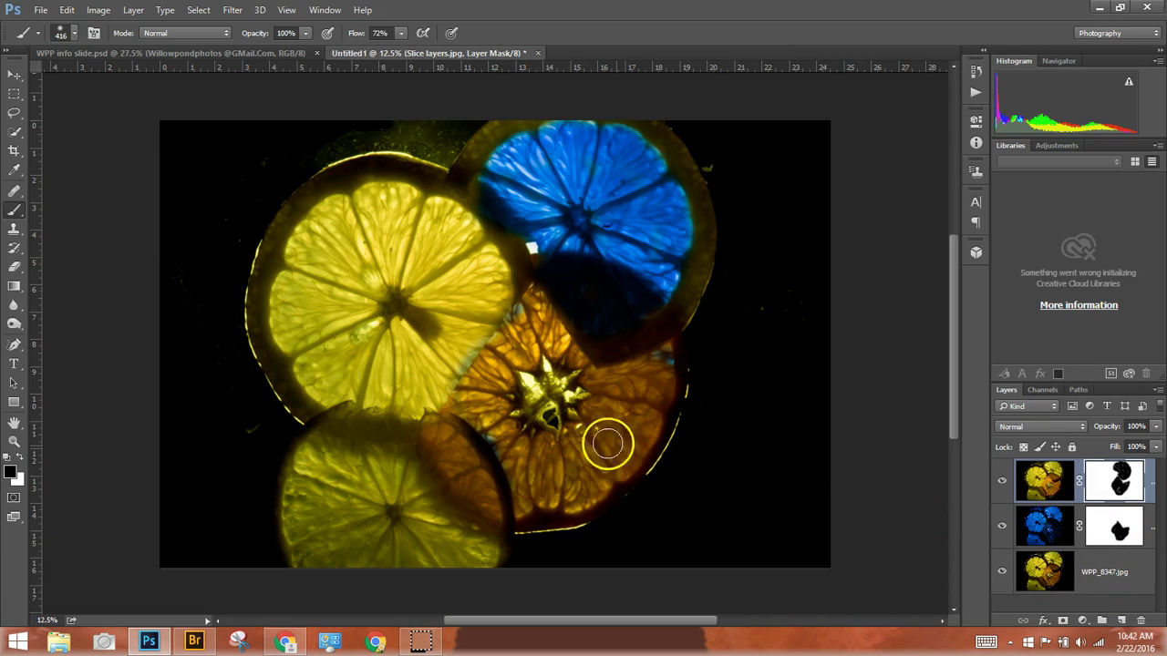
left_click_drag(548, 418, 573, 435)
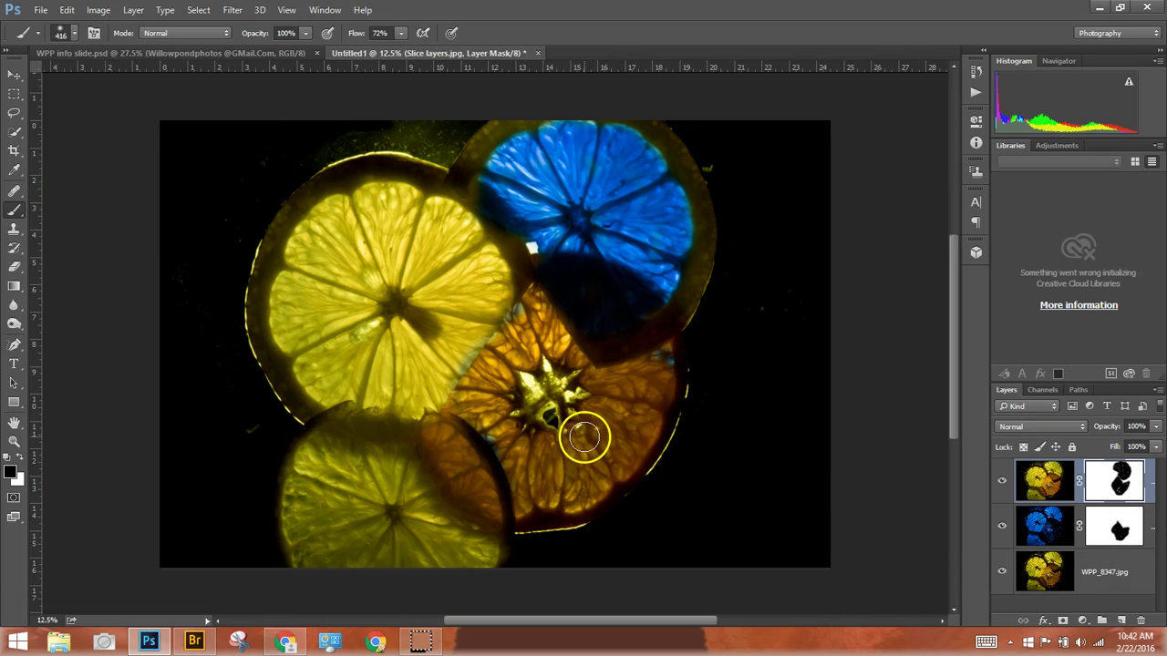